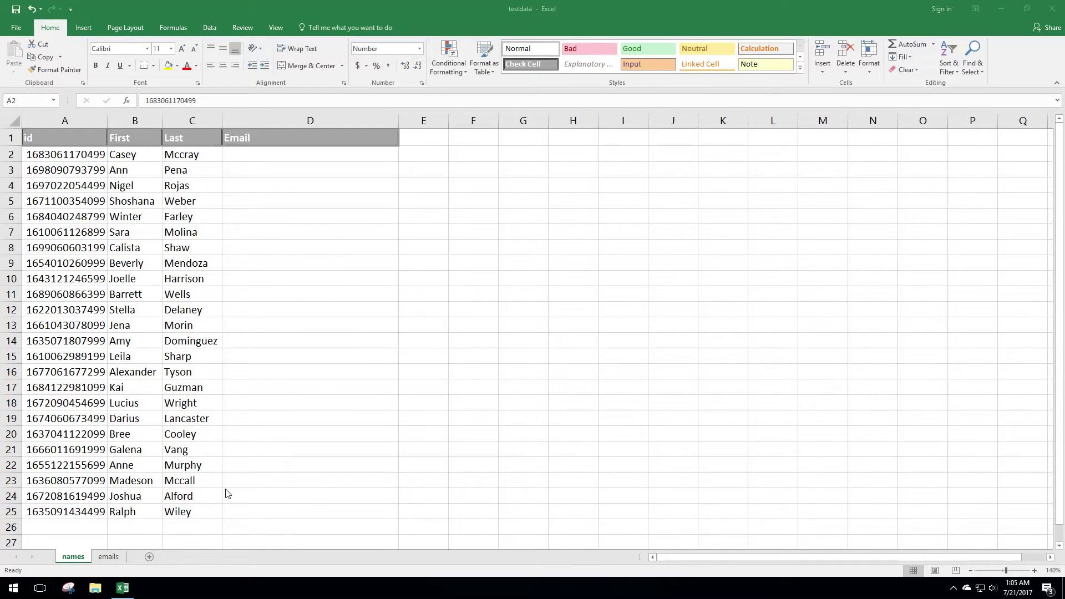
# Look over the emails sheet, then return to the names sheet.
pyautogui.click(109, 562)
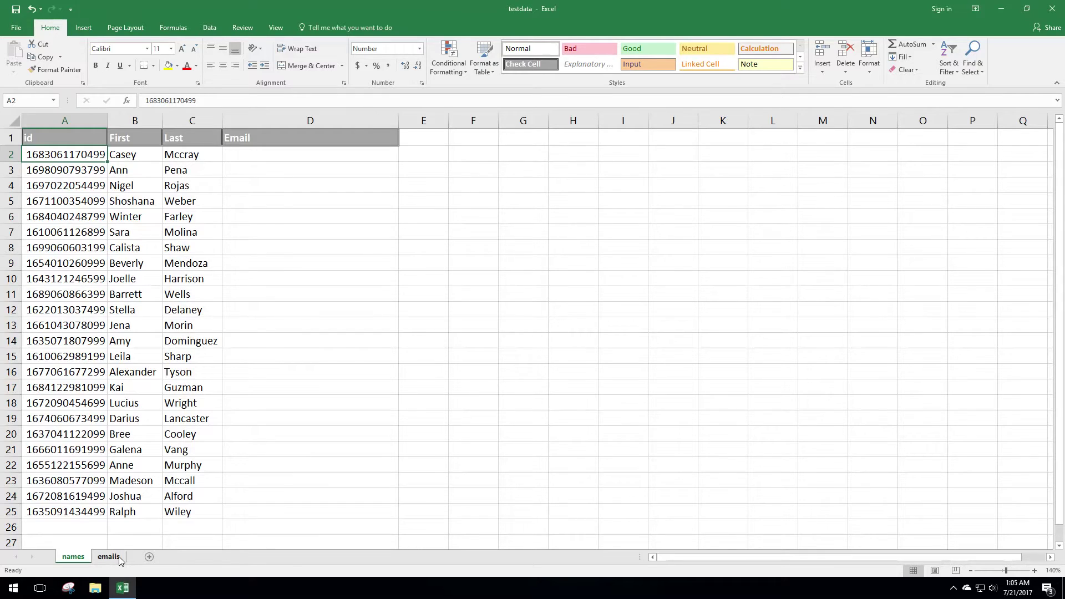
pyautogui.click(117, 559)
pyautogui.click(83, 267)
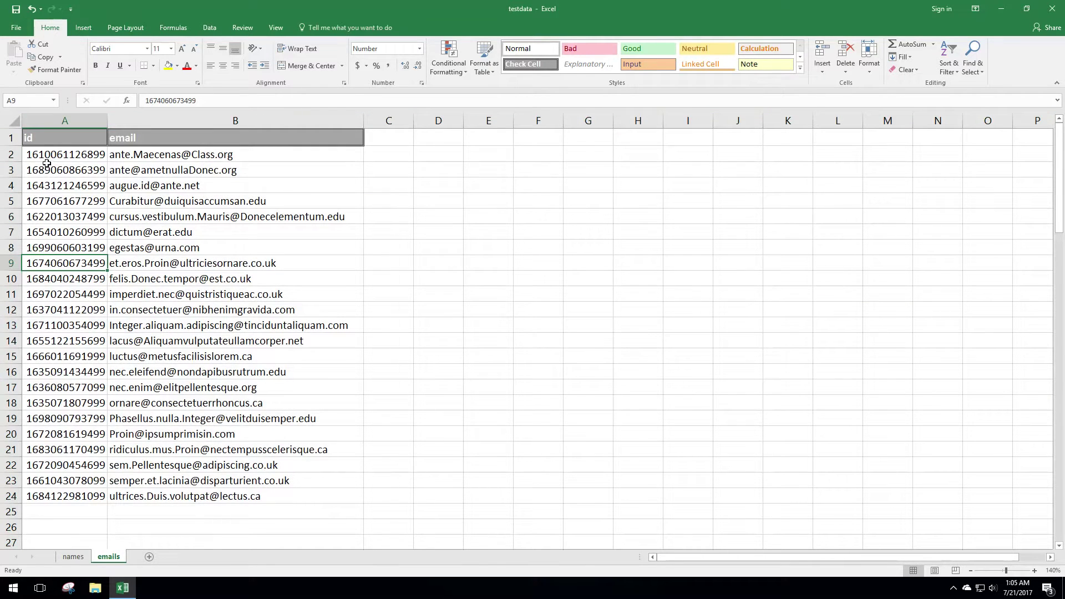
pyautogui.click(74, 557)
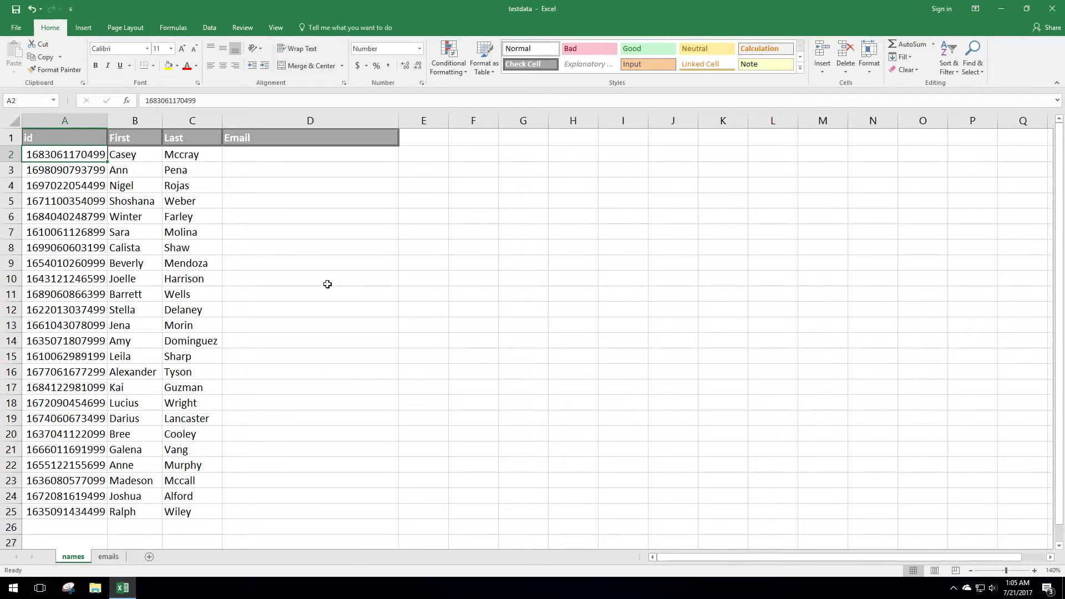
# Begin =VLOOKUP(A2, in D2 and bring up the emails sheet for the table.
pyautogui.click(253, 156)
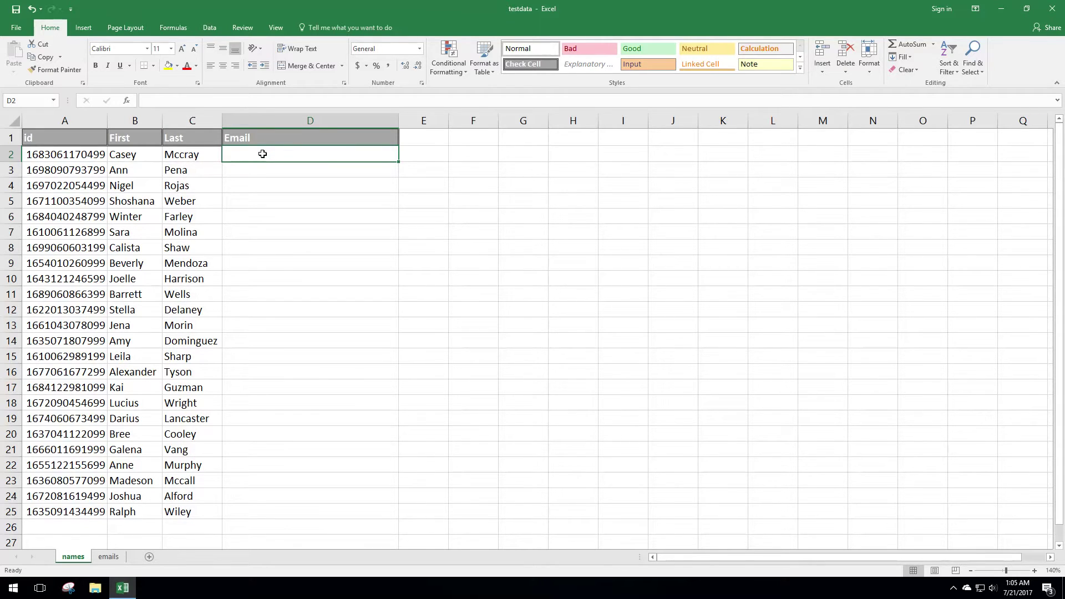
pyautogui.write('=vlo')
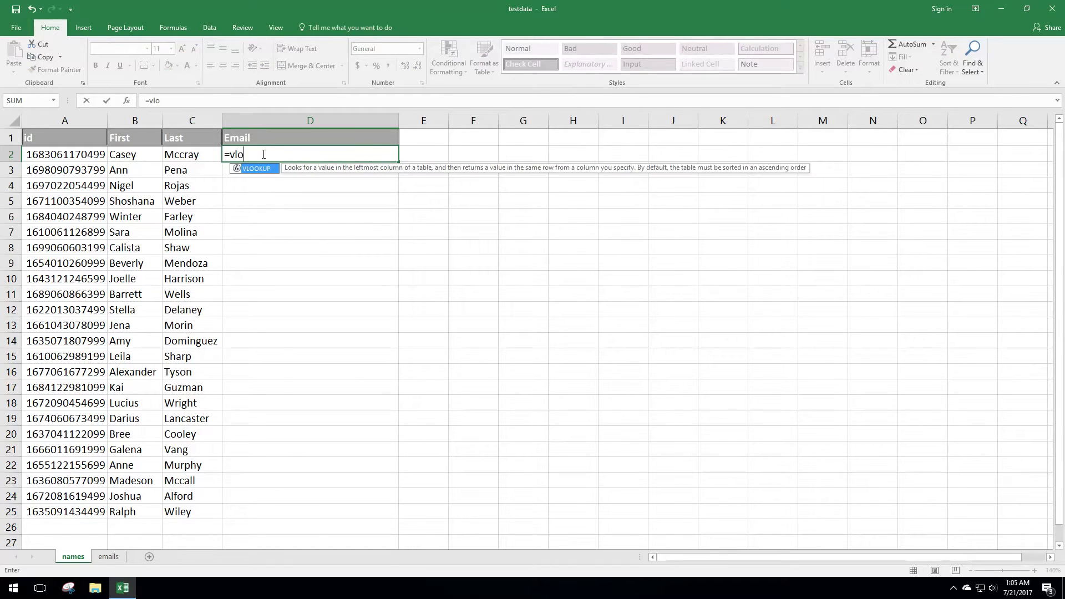
pyautogui.write('okup(')
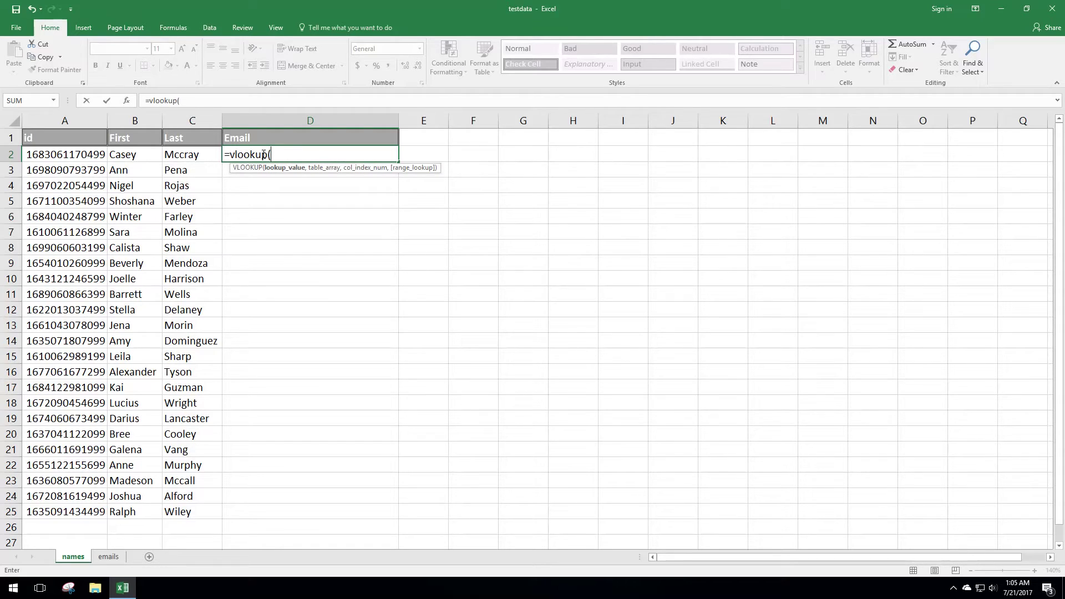
pyautogui.click(55, 154)
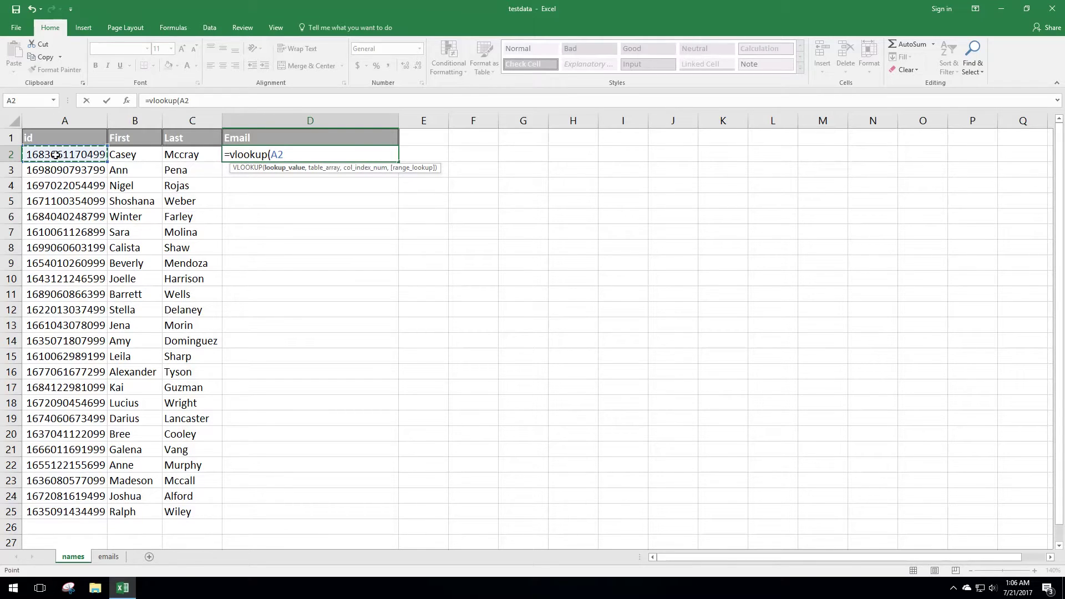
pyautogui.write(',')
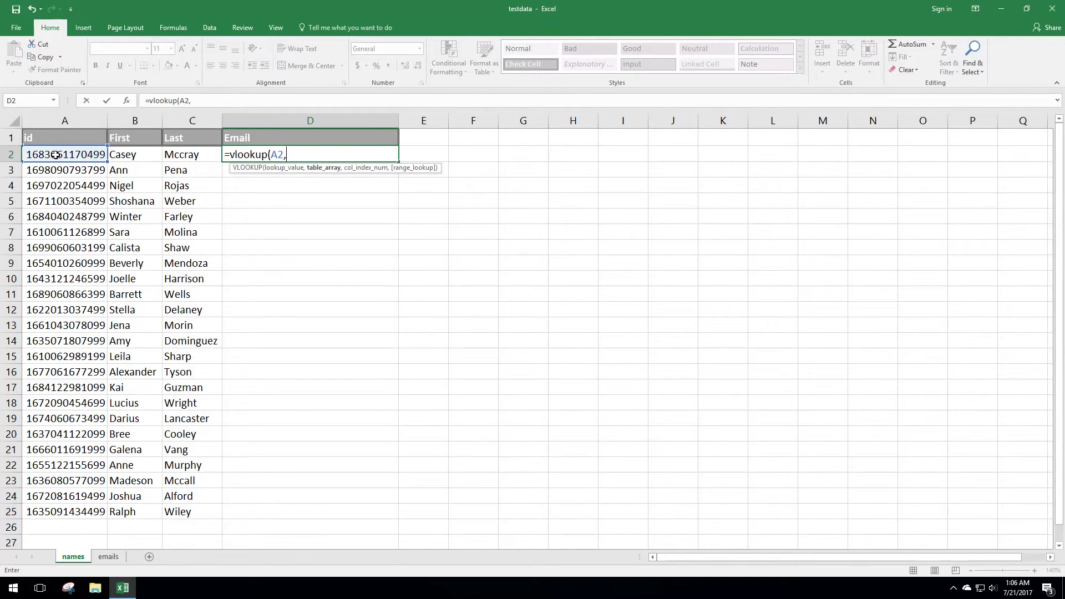
pyautogui.click(115, 558)
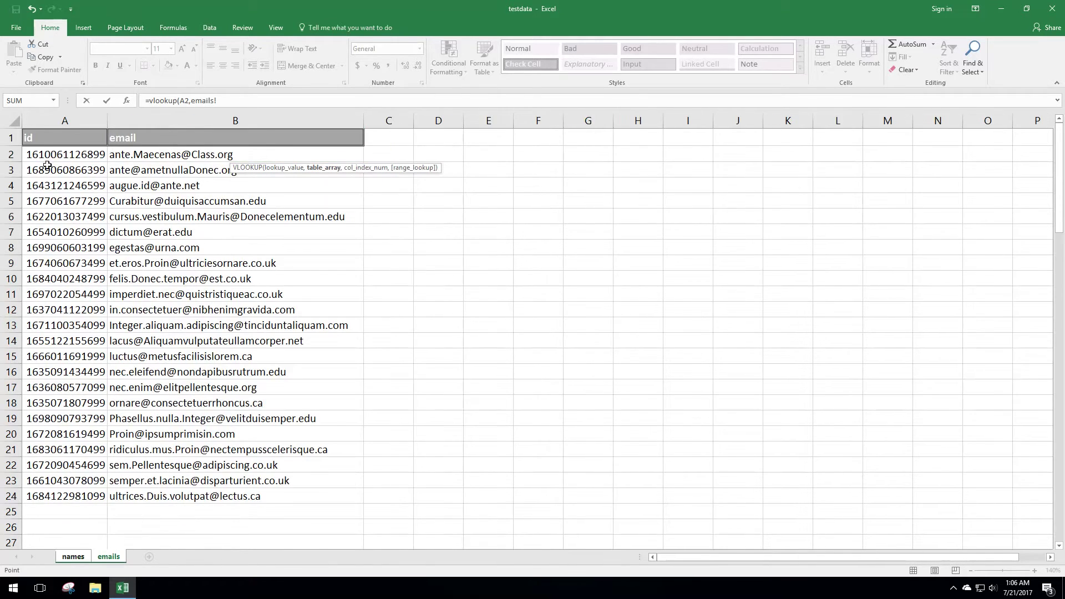
# Complete D2 as =VLOOKUP(A2,emails!A2:B24,2,FALSE) for an exact match and enter it.
pyautogui.moveTo(41, 150); pyautogui.dragTo(238, 507)
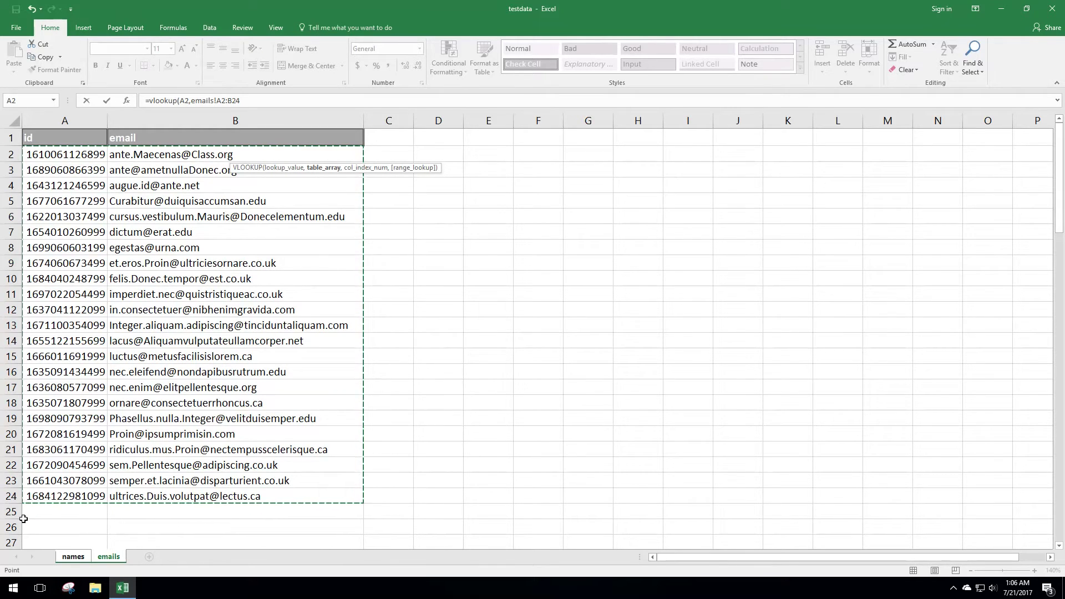
pyautogui.write(',2')
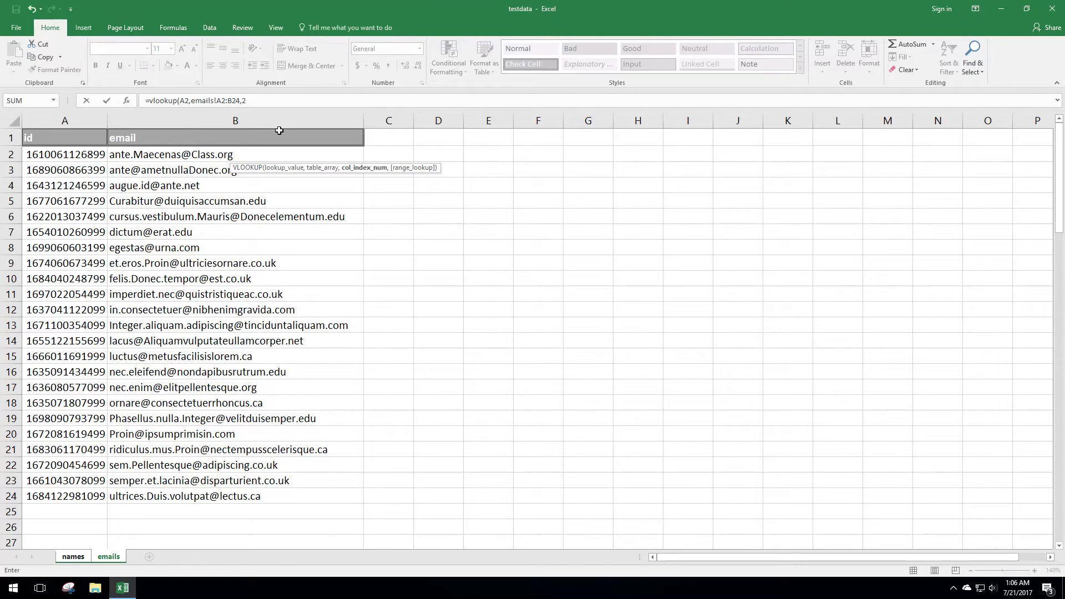
pyautogui.write(',')
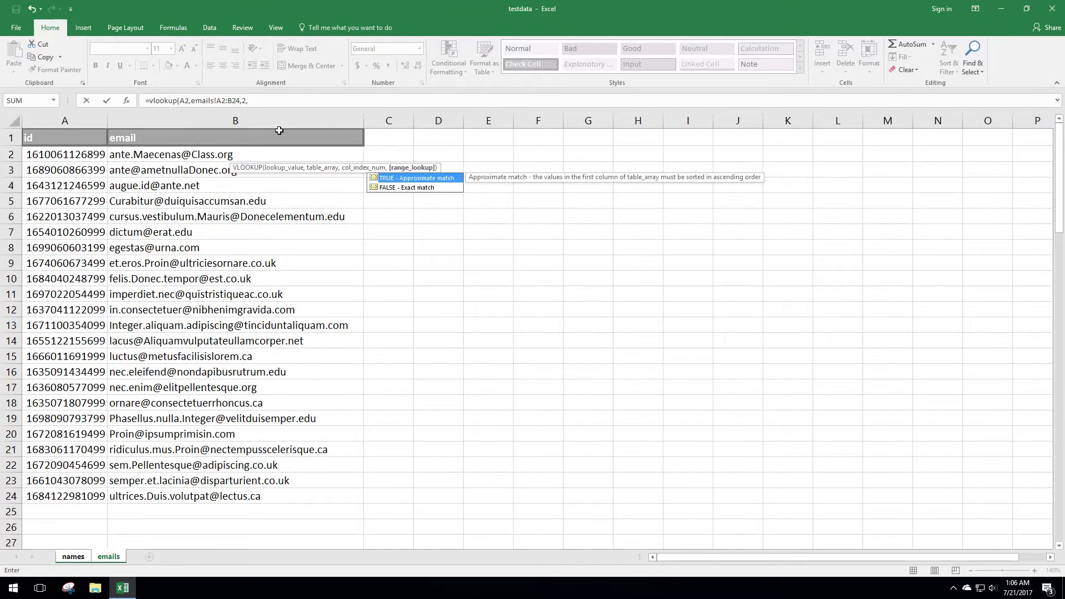
pyautogui.click(435, 188)
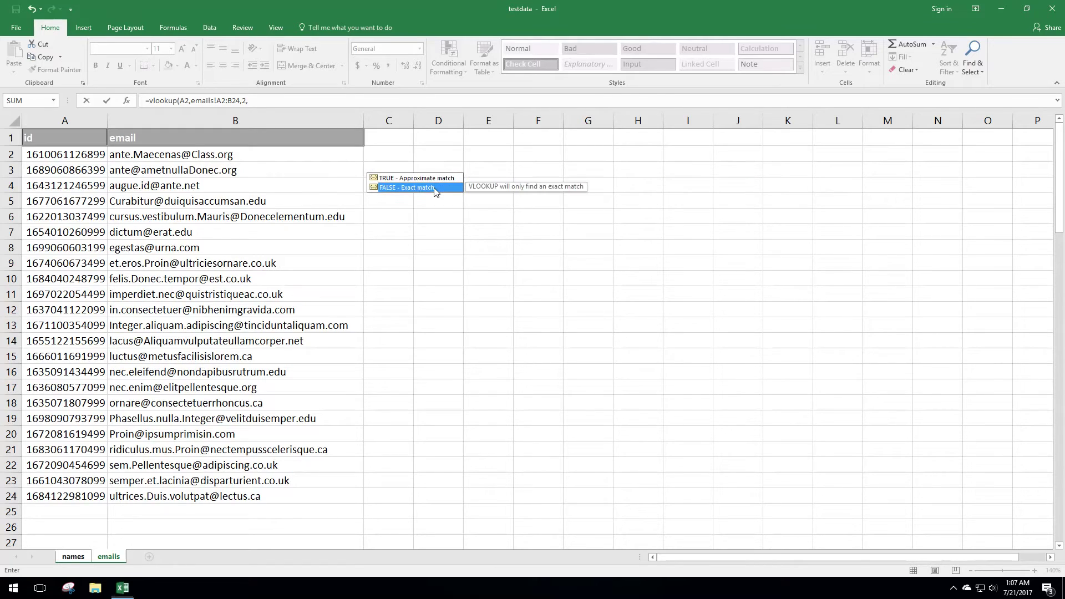
pyautogui.doubleClick(435, 188)
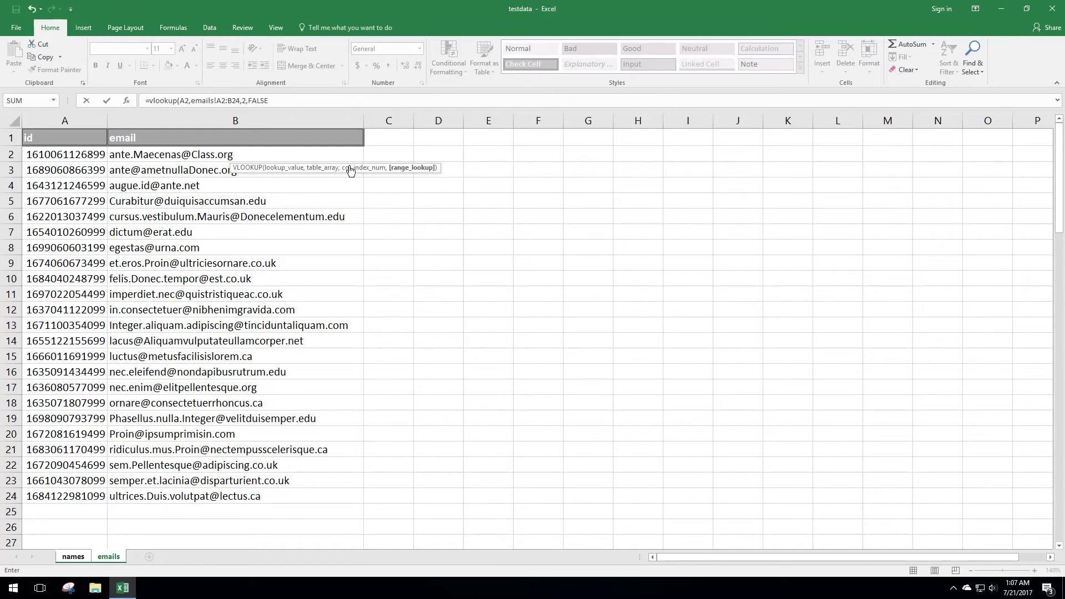
pyautogui.click(292, 101)
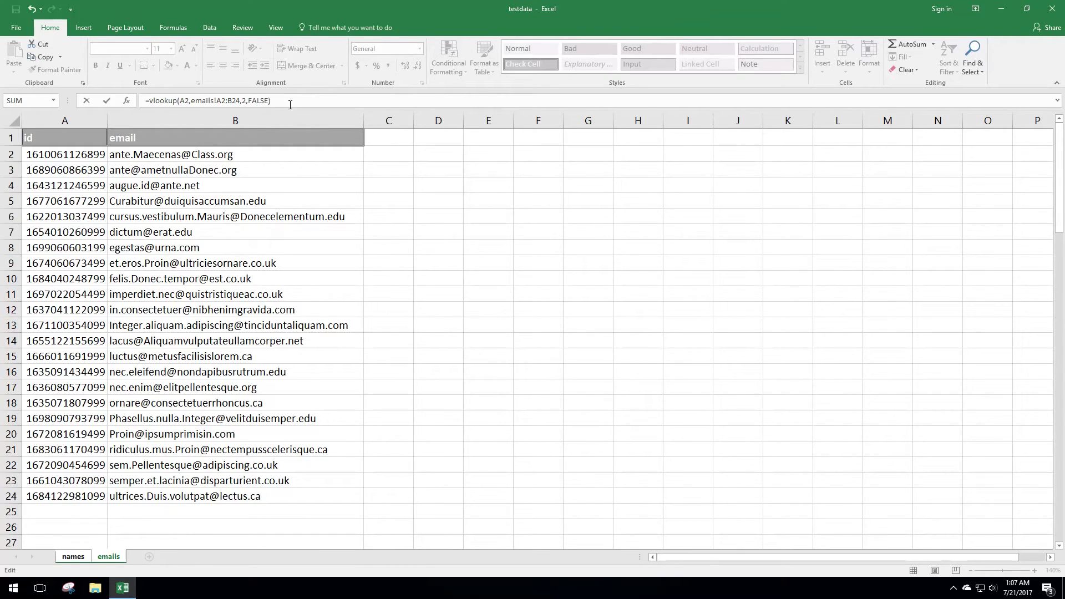
pyautogui.press('Return')
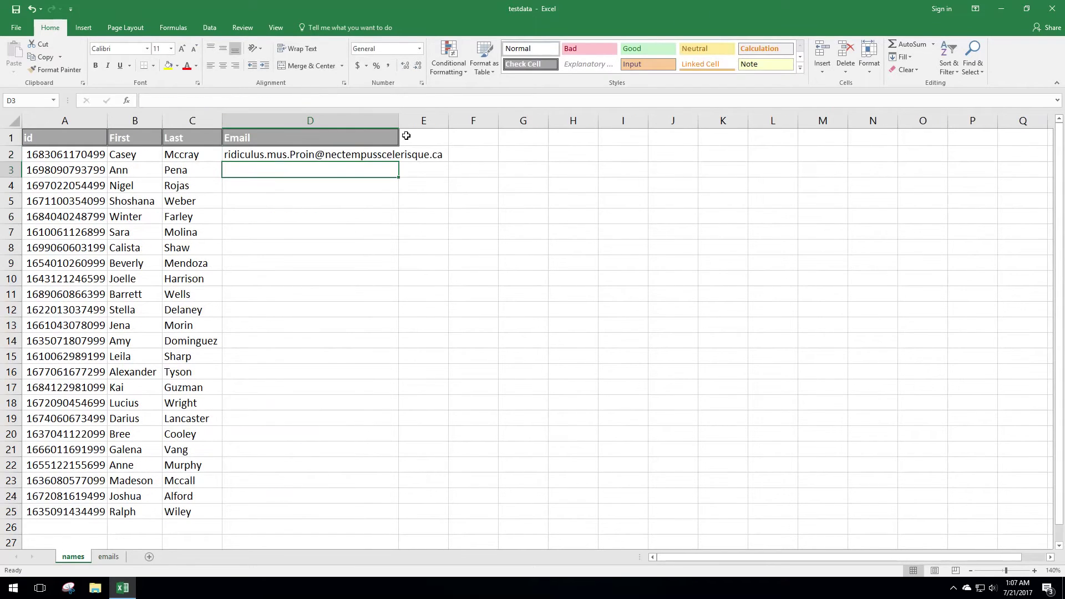
# Widen column D, fill D2's VLOOKUP down through D7, and check D3's formula.
pyautogui.doubleClick(399, 120)
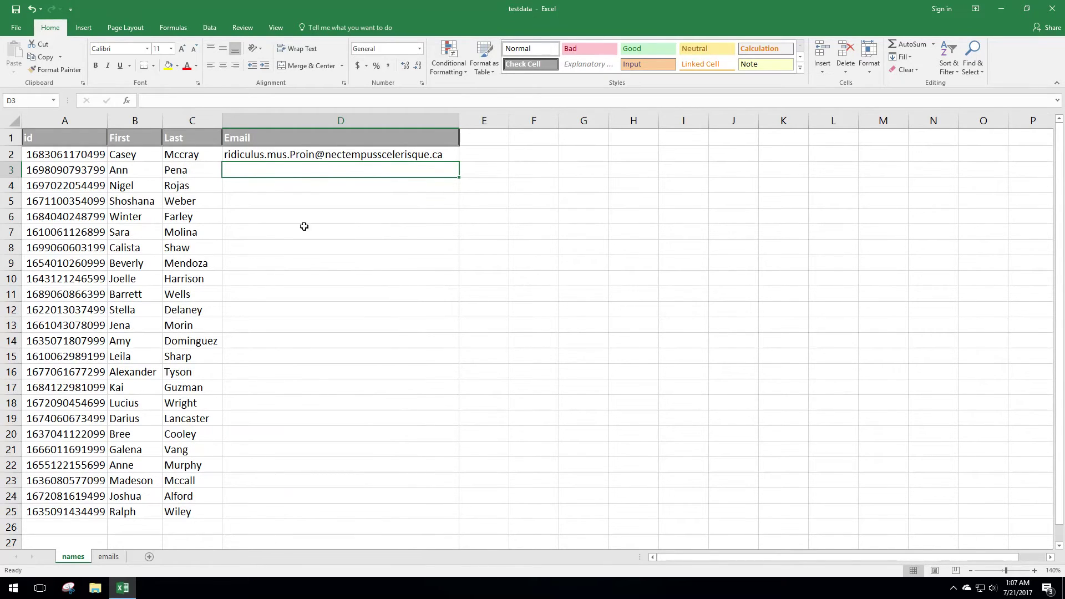
pyautogui.click(277, 155)
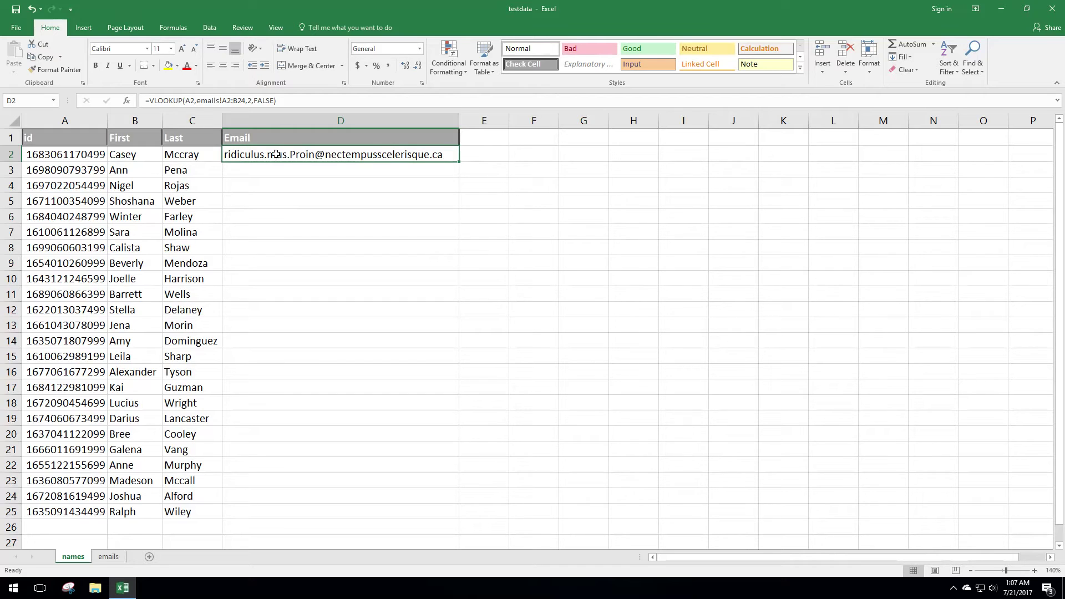
pyautogui.moveTo(277, 155); pyautogui.dragTo(277, 224)
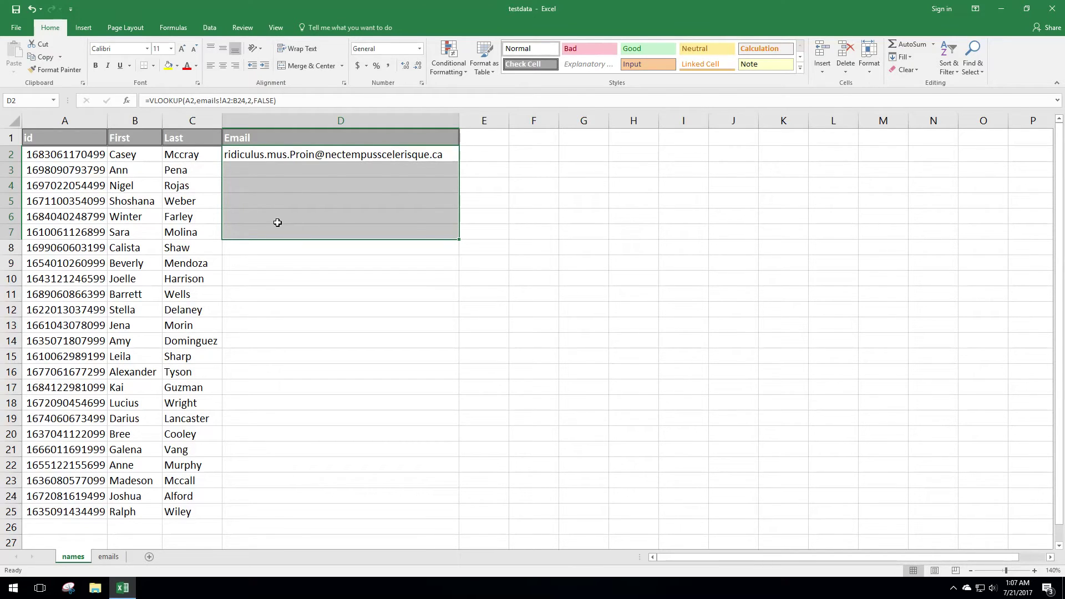
pyautogui.hotkey('ctrl', 'd')
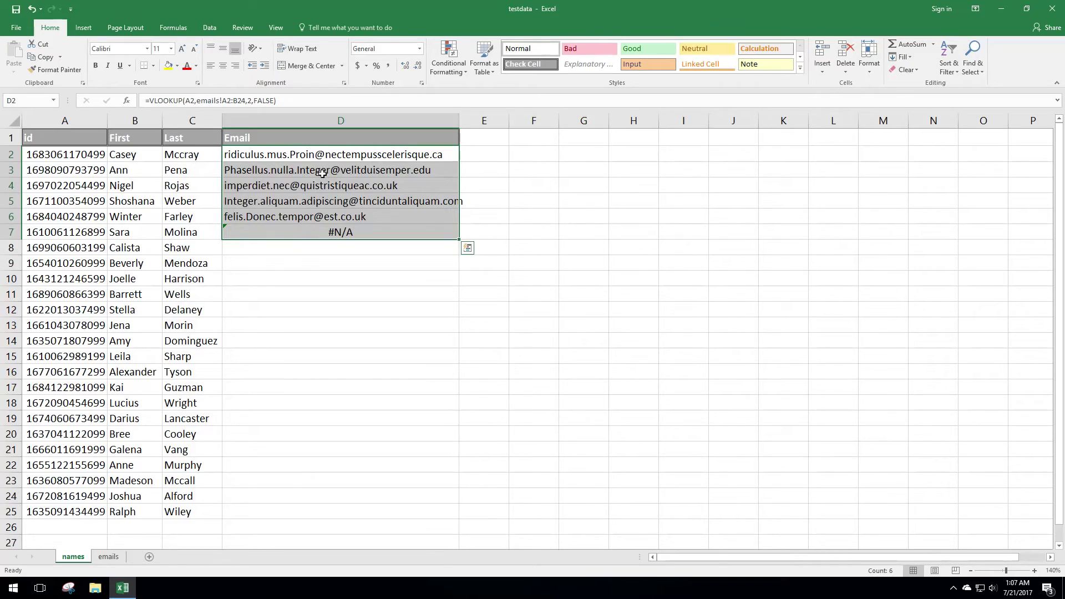
pyautogui.click(292, 156)
pyautogui.click(290, 174)
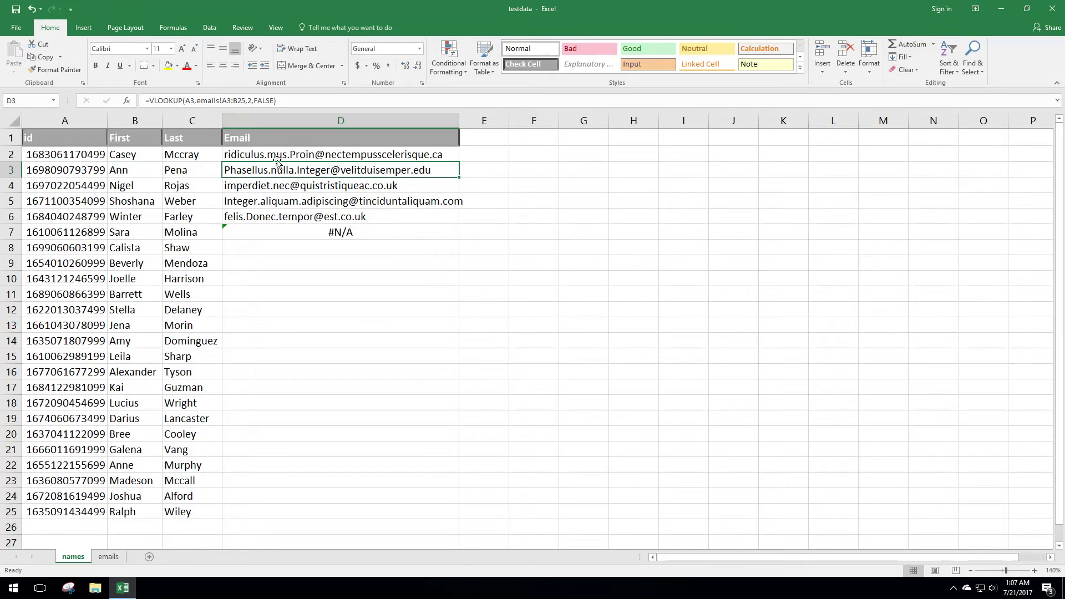
# Check the shifted lookup ranges in D4, D5, D6 and D3.
pyautogui.click(279, 184)
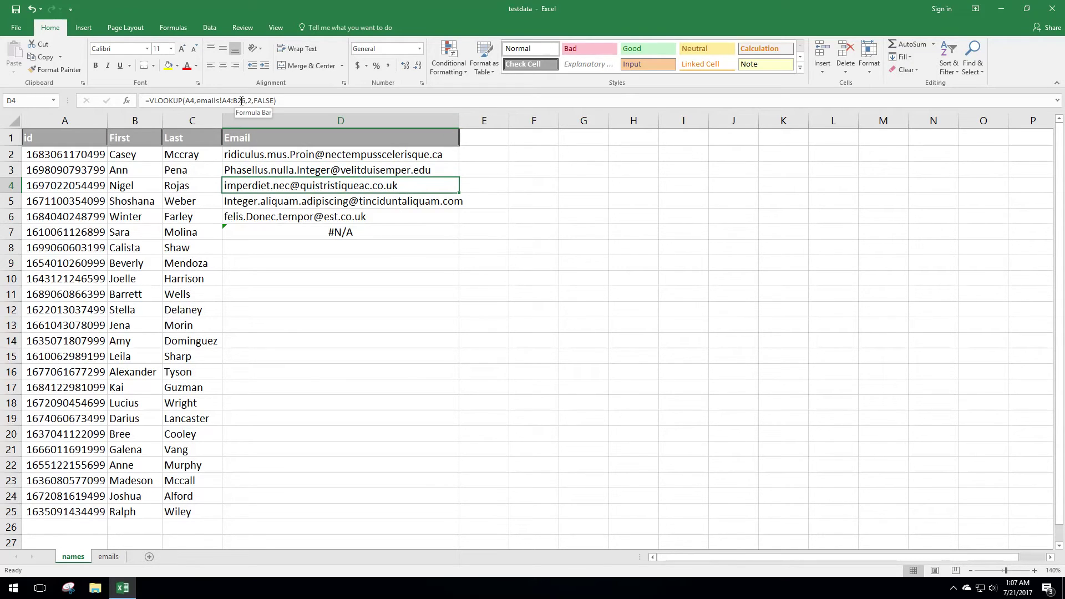
pyautogui.click(265, 201)
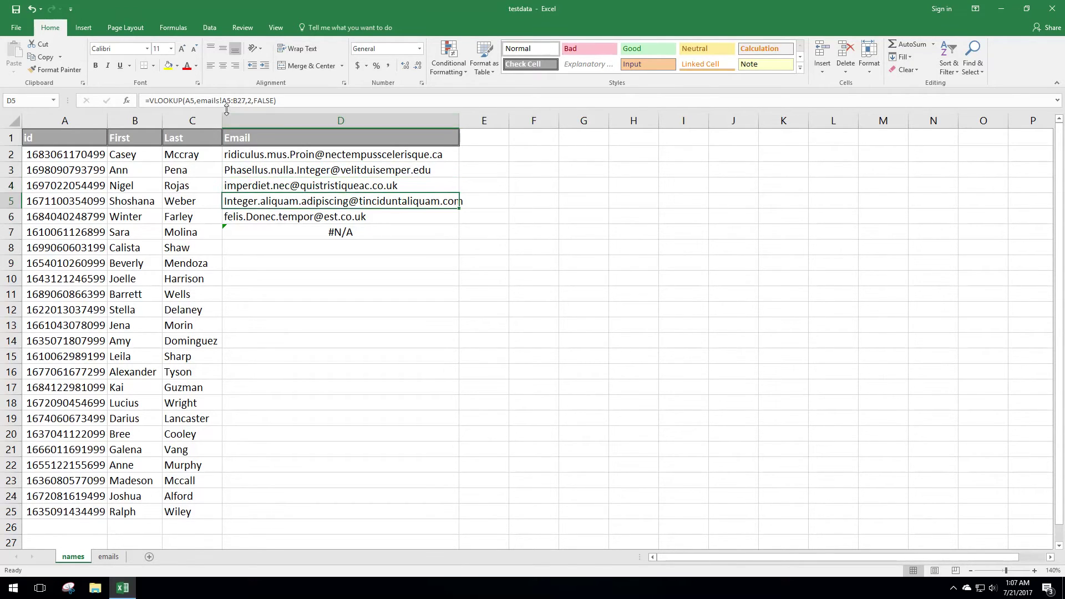
pyautogui.click(268, 218)
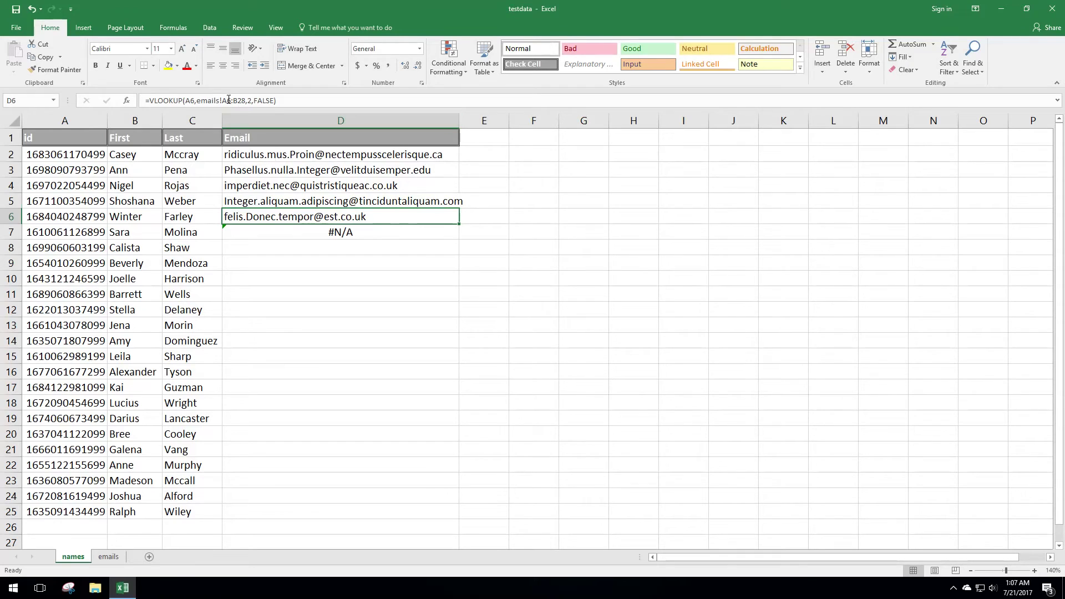
pyautogui.click(290, 171)
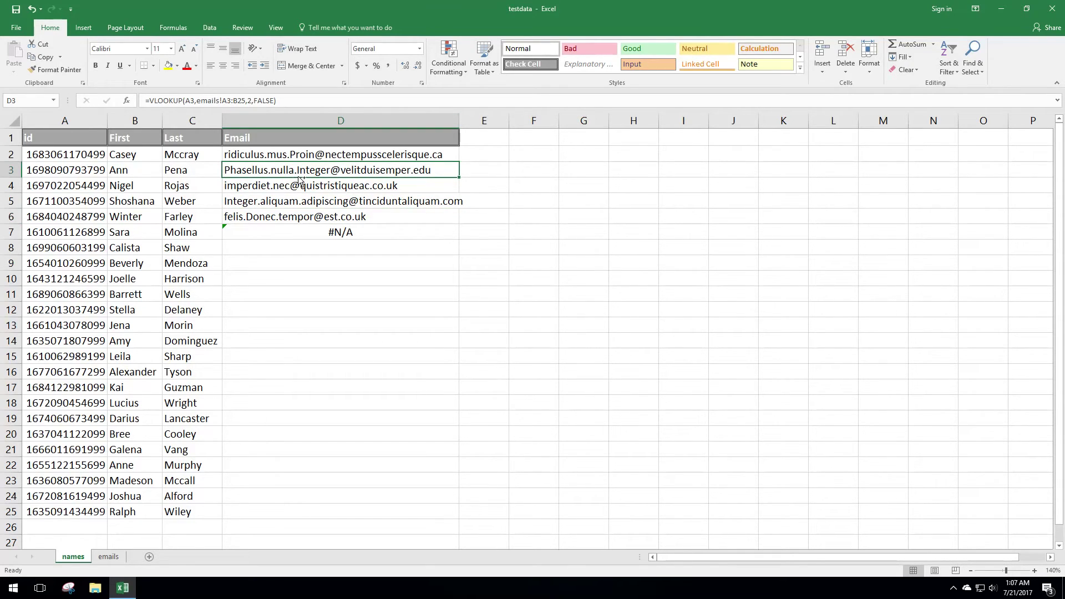
# Undo the fill of D3:D7 and reopen D2's formula for editing.
pyautogui.hotkey('ctrl', 'z')
pyautogui.click(271, 155)
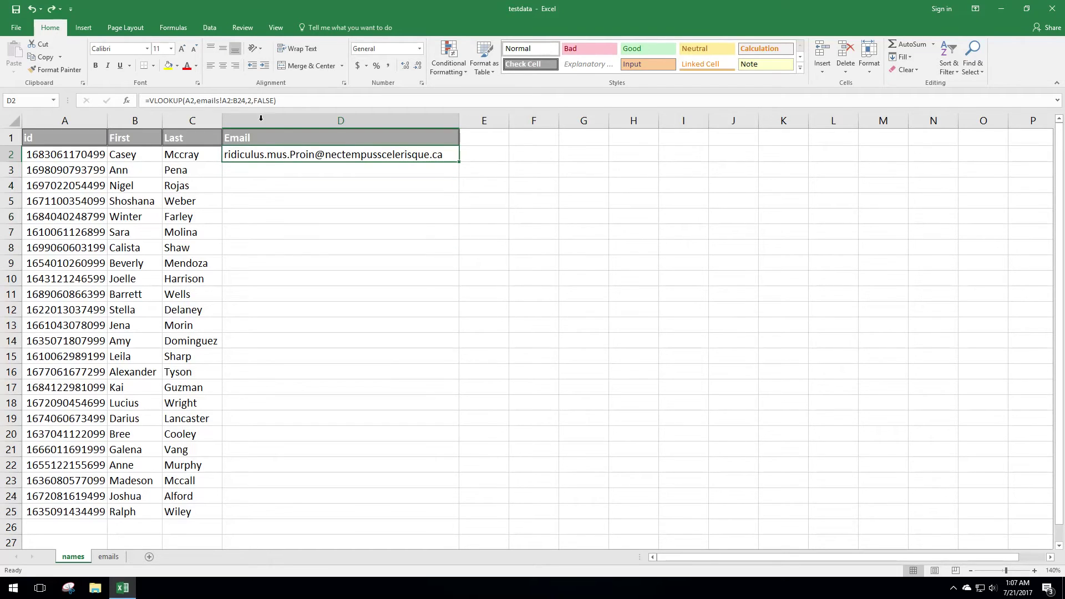
pyautogui.click(224, 101)
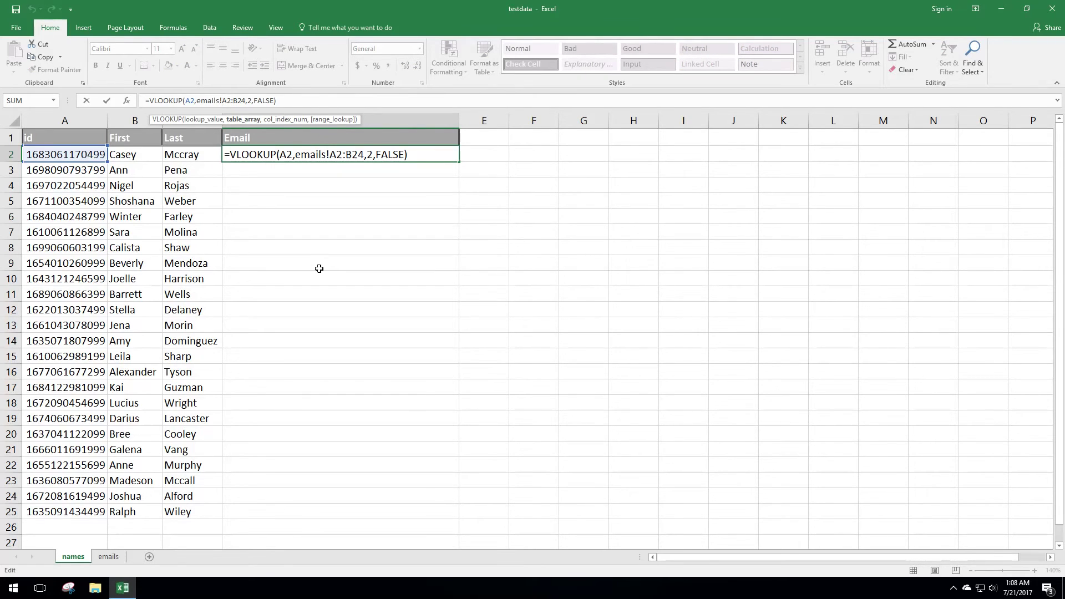
# Change D2's table range to emails!$A$2:$B$24 and fill it down to D25.
pyautogui.write('$A')
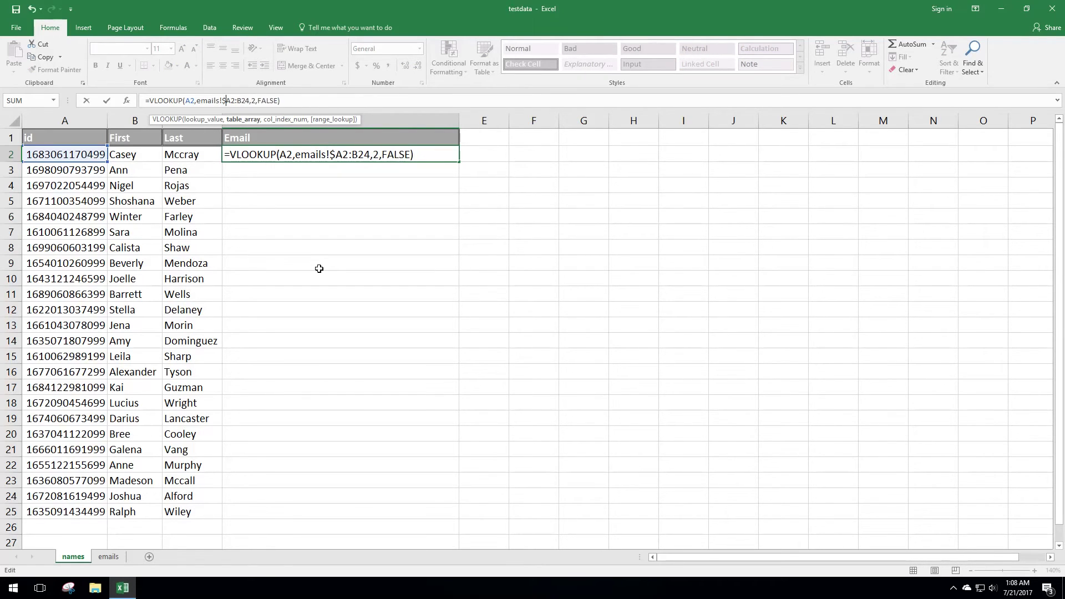
pyautogui.write('$2:')
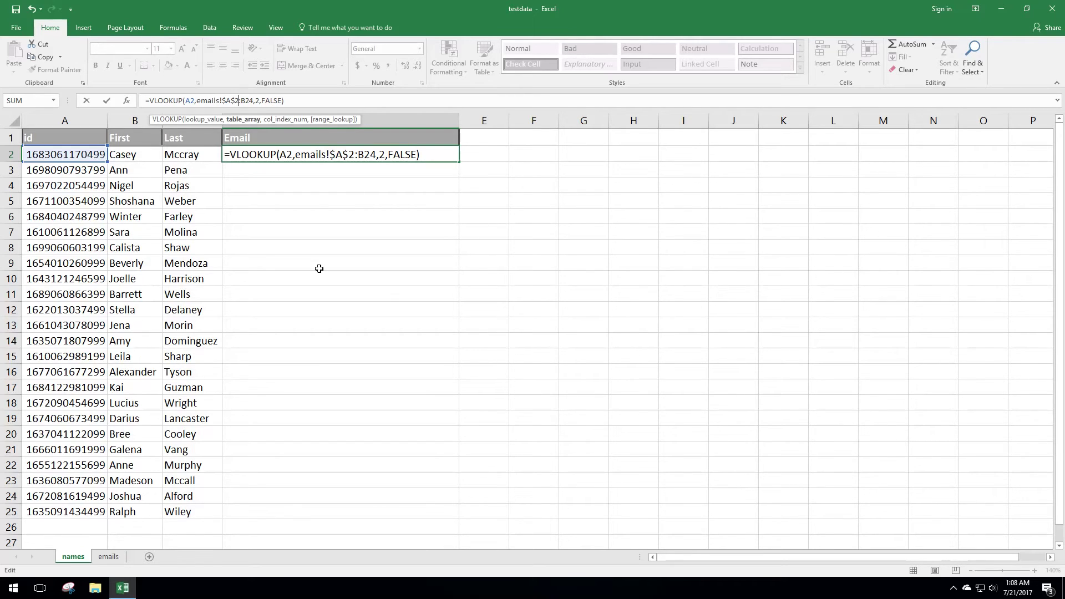
pyautogui.write('$B')
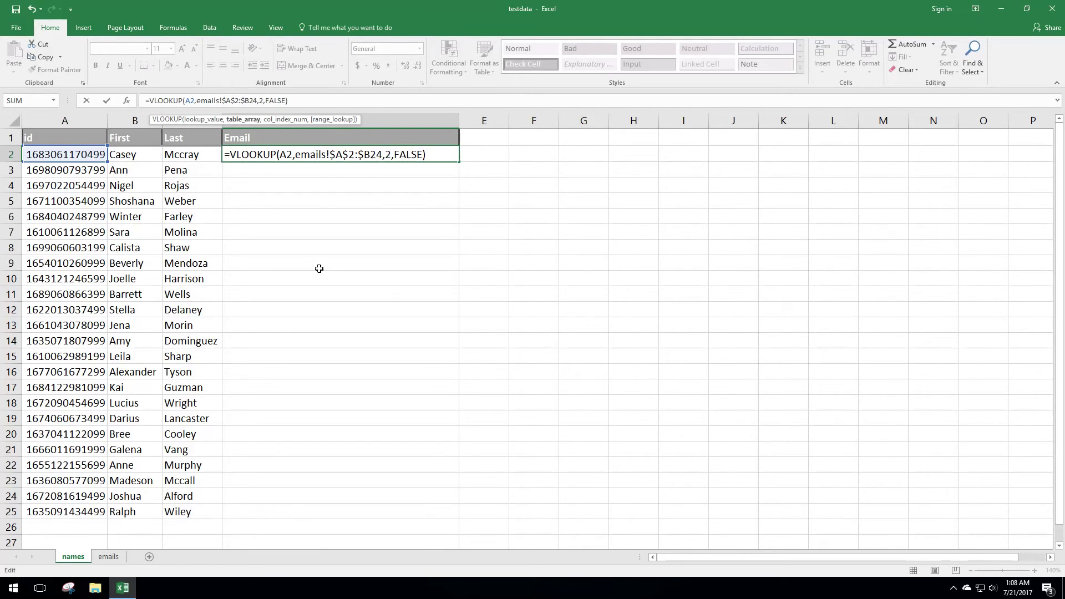
pyautogui.write('$')
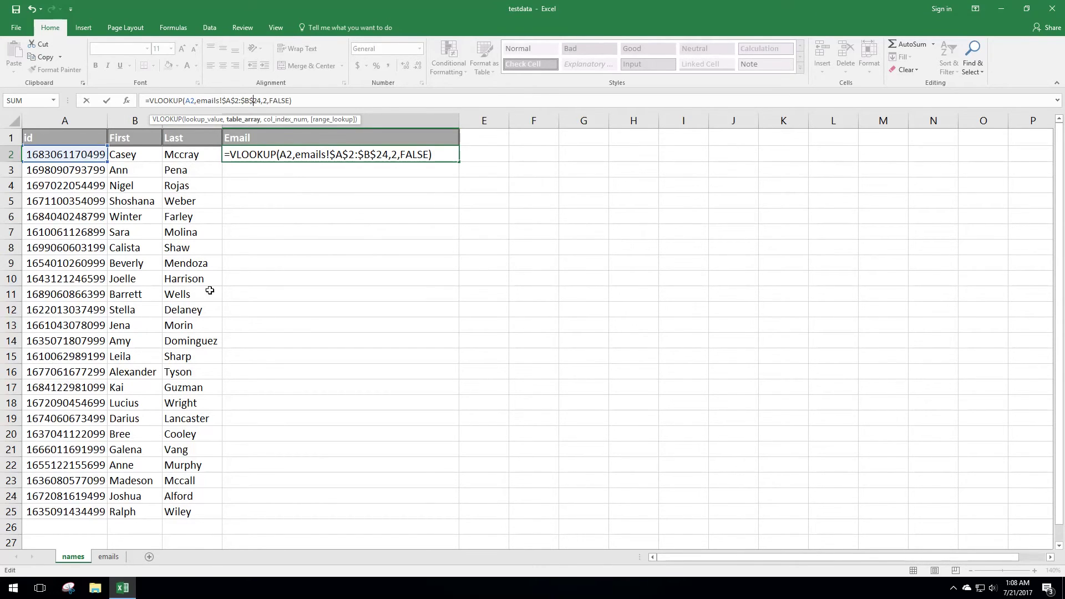
pyautogui.press('Return')
pyautogui.moveTo(277, 156); pyautogui.dragTo(288, 502)
pyautogui.hotkey('ctrl', 'd')
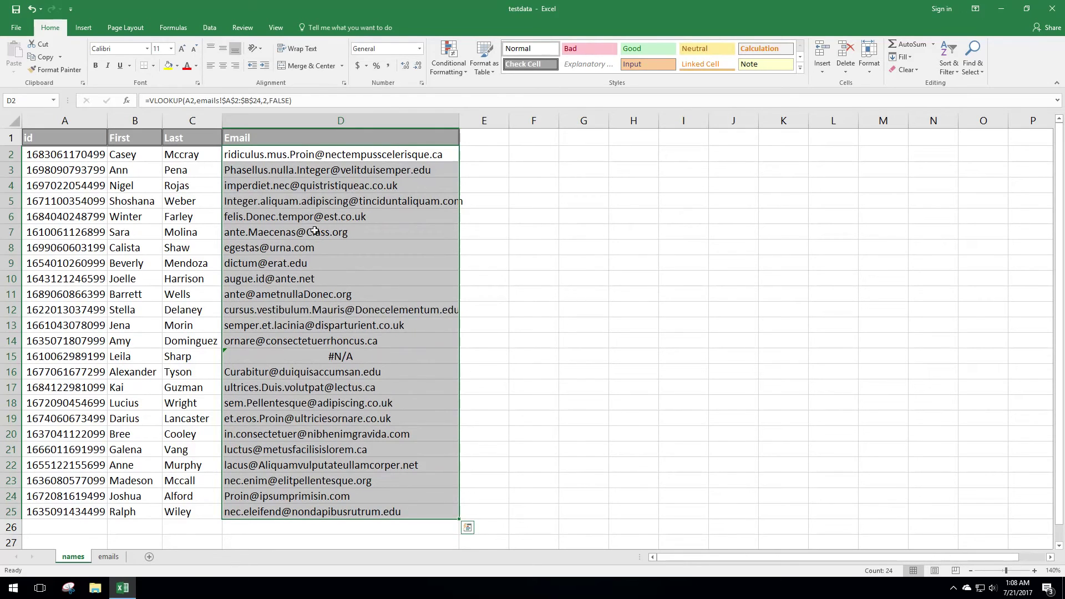
# Check D15's #N/A against the emails sheet, then widen the Email column to fit.
pyautogui.click(301, 359)
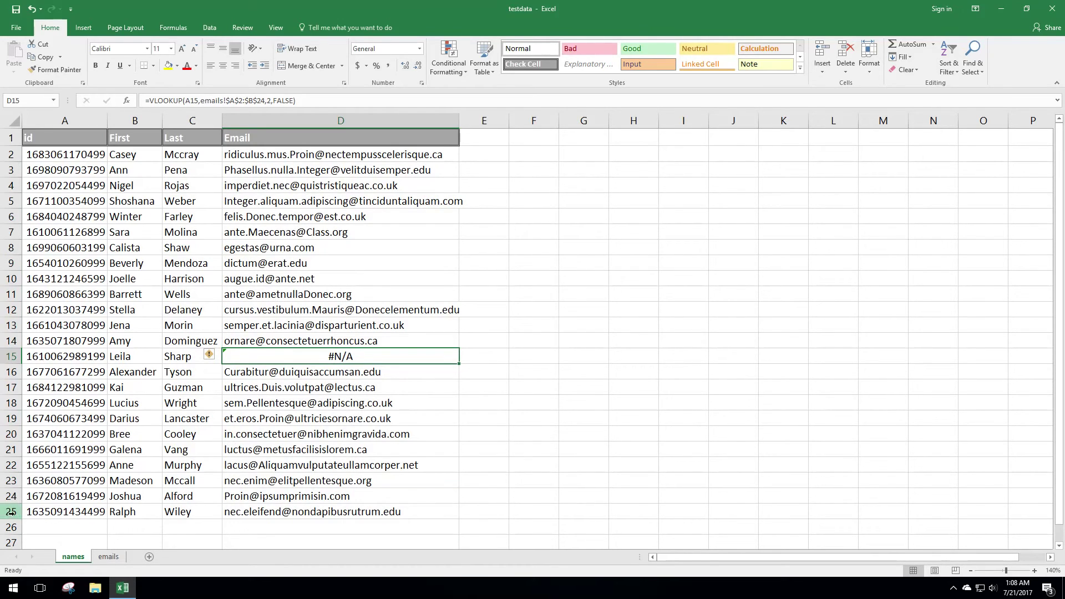
pyautogui.click(109, 556)
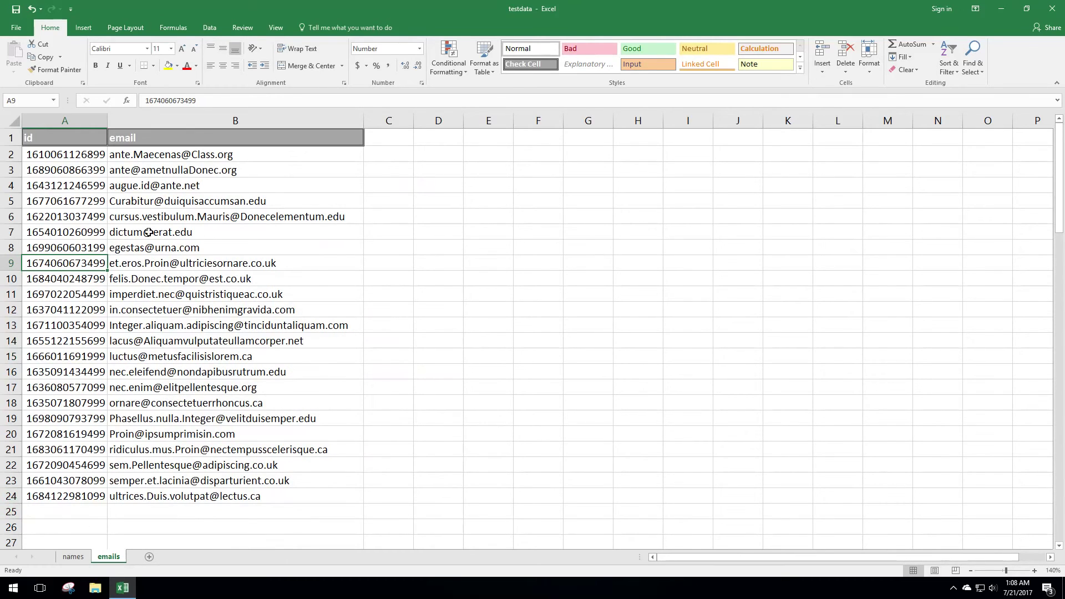
pyautogui.click(72, 556)
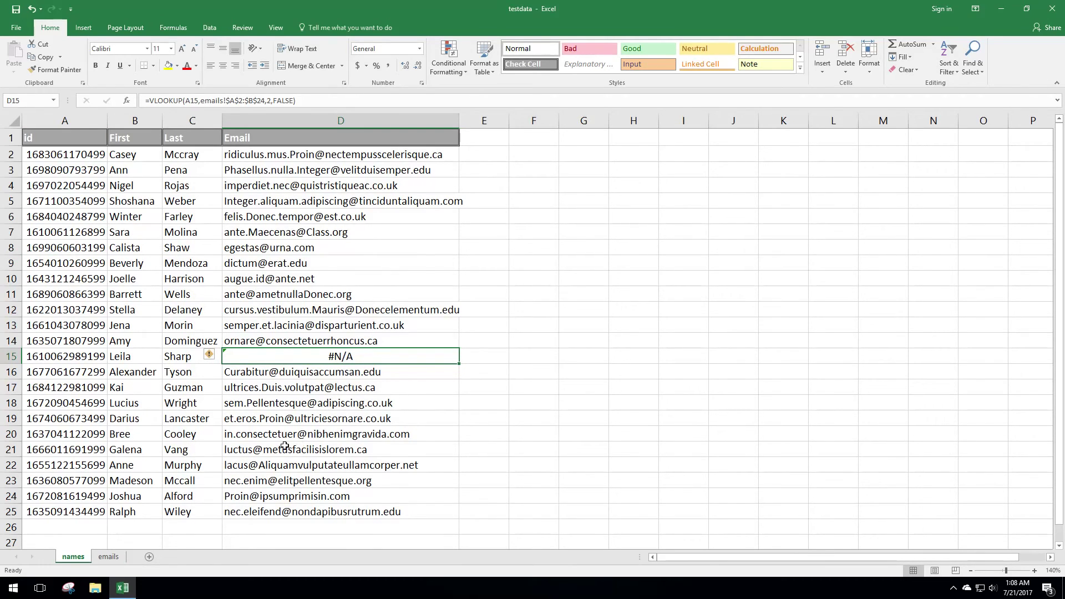
pyautogui.moveTo(458, 120); pyautogui.dragTo(479, 119)
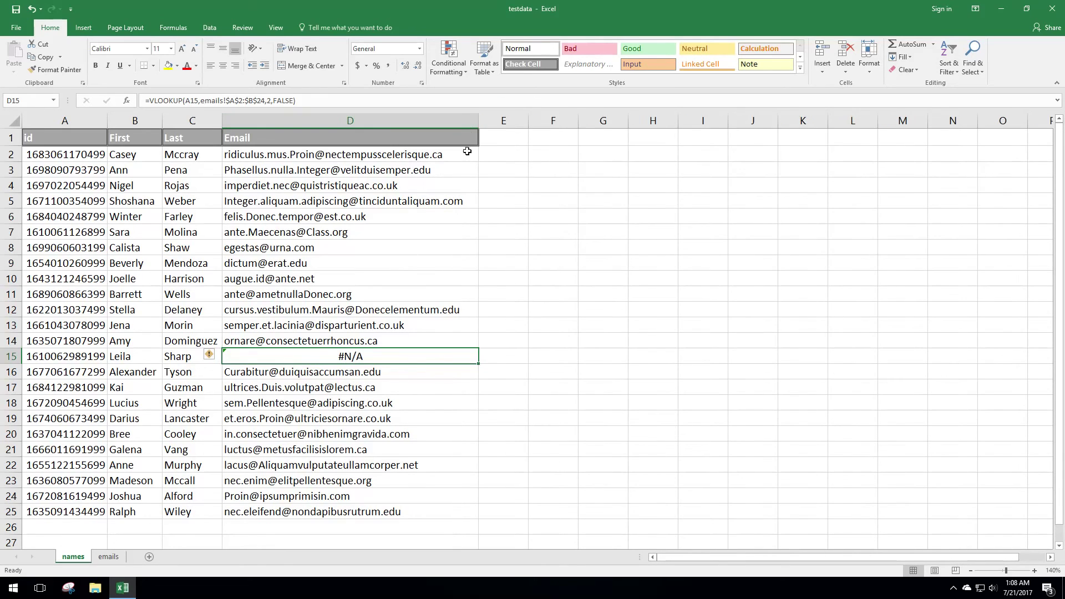